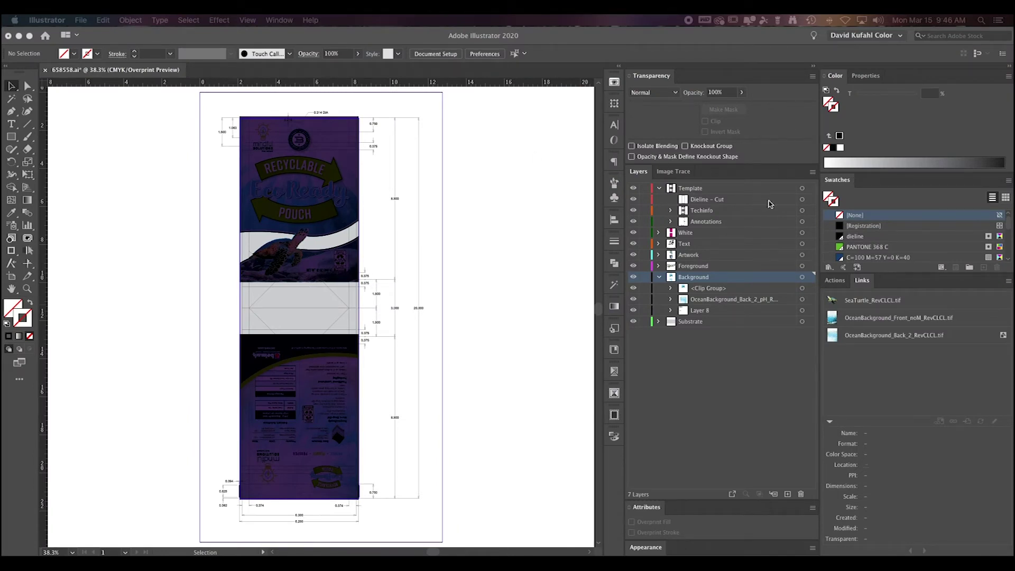
# Select the cut-layer dieline, then check each image's link info, finding the back ocean TIF embedded
pyautogui.click(802, 200)
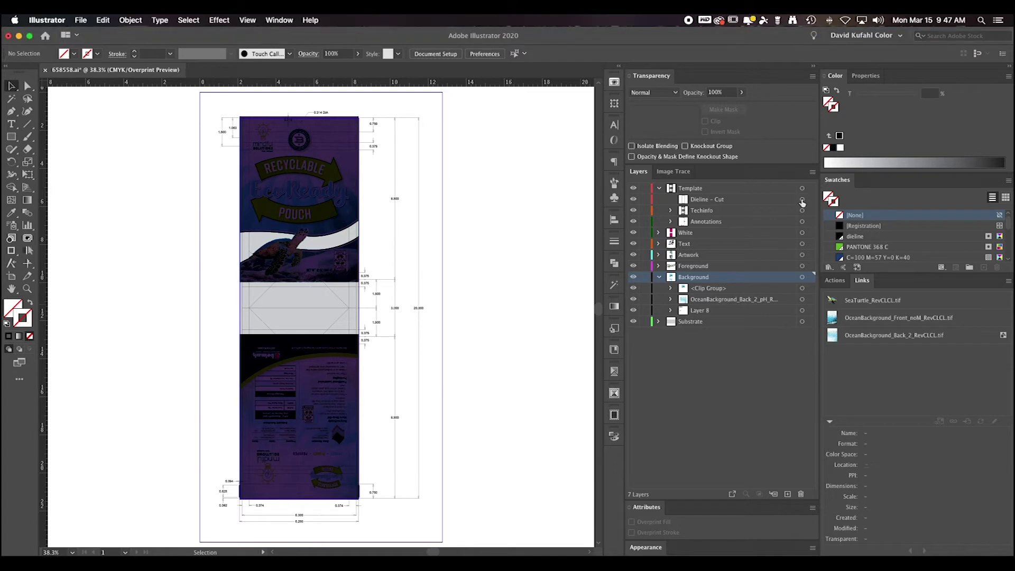
pyautogui.click(802, 199)
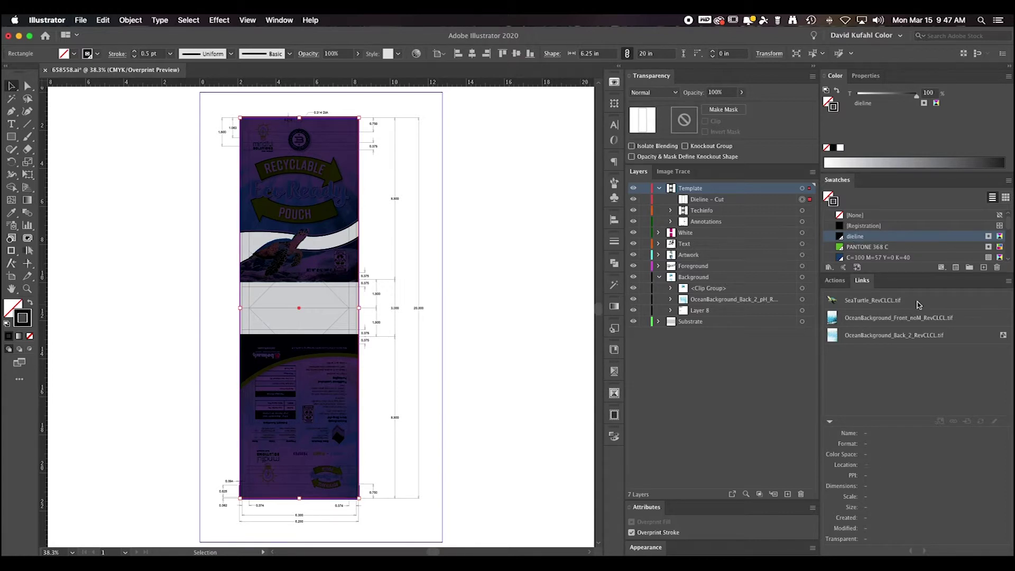
pyautogui.click(917, 302)
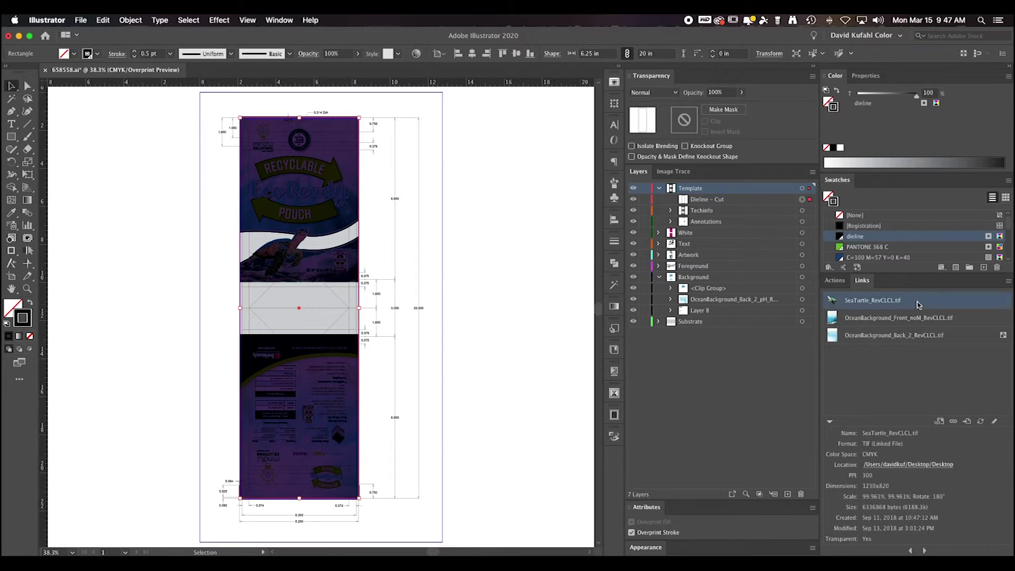
pyautogui.click(918, 318)
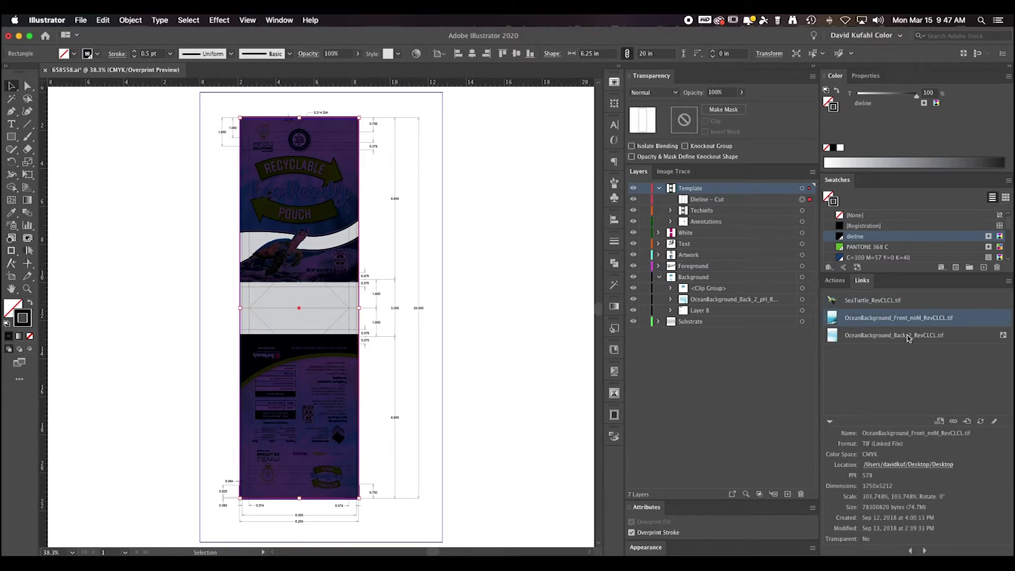
pyautogui.click(909, 336)
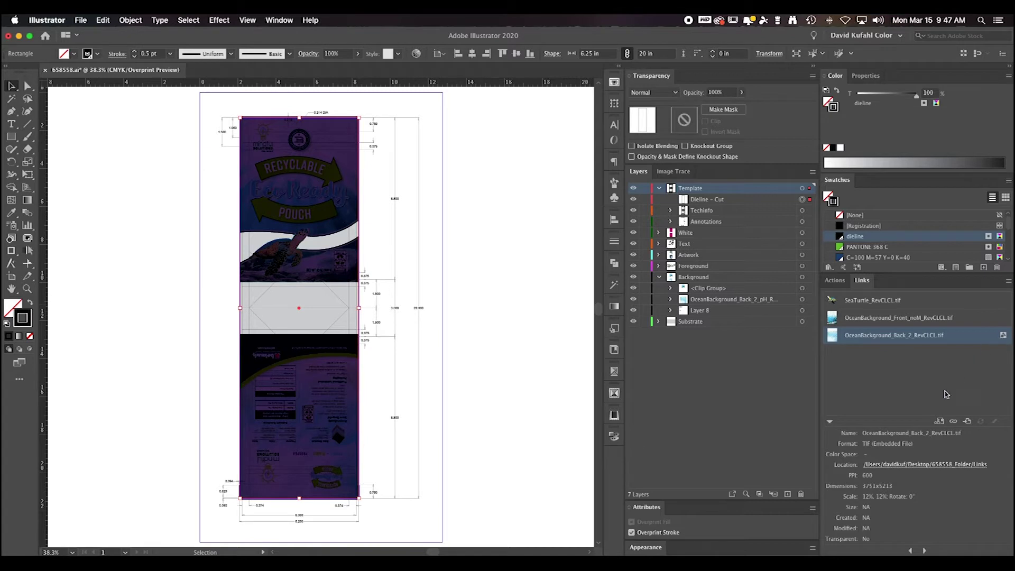
# Relink the embedded back ocean image to the OceanBackground TIF on the Desktop
pyautogui.click(953, 421)
pyautogui.click(425, 171)
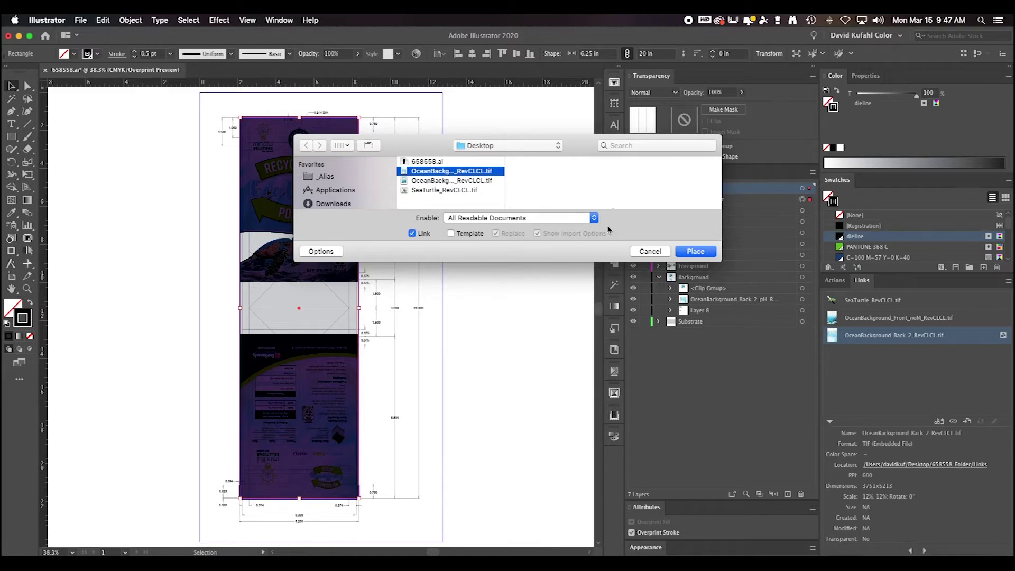
pyautogui.click(696, 252)
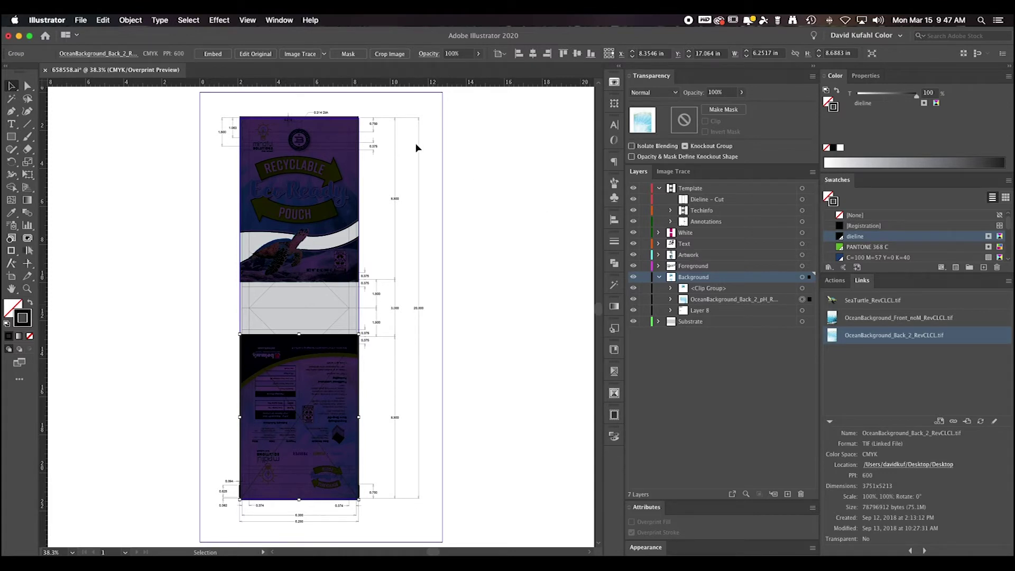
pyautogui.click(81, 20)
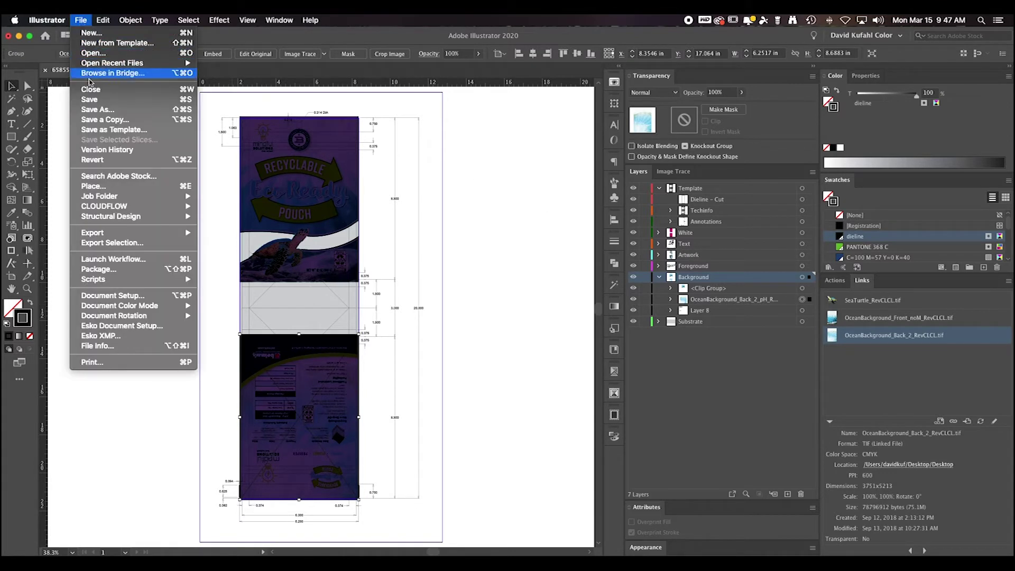
# Save As 658558.ai on the Desktop, replacing the existing file
pyautogui.click(92, 109)
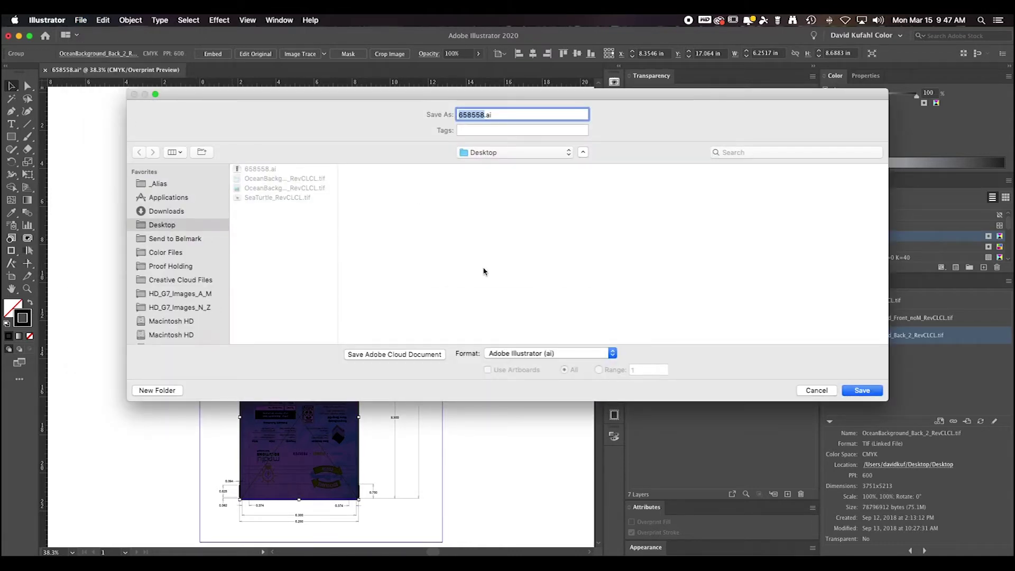
pyautogui.click(870, 390)
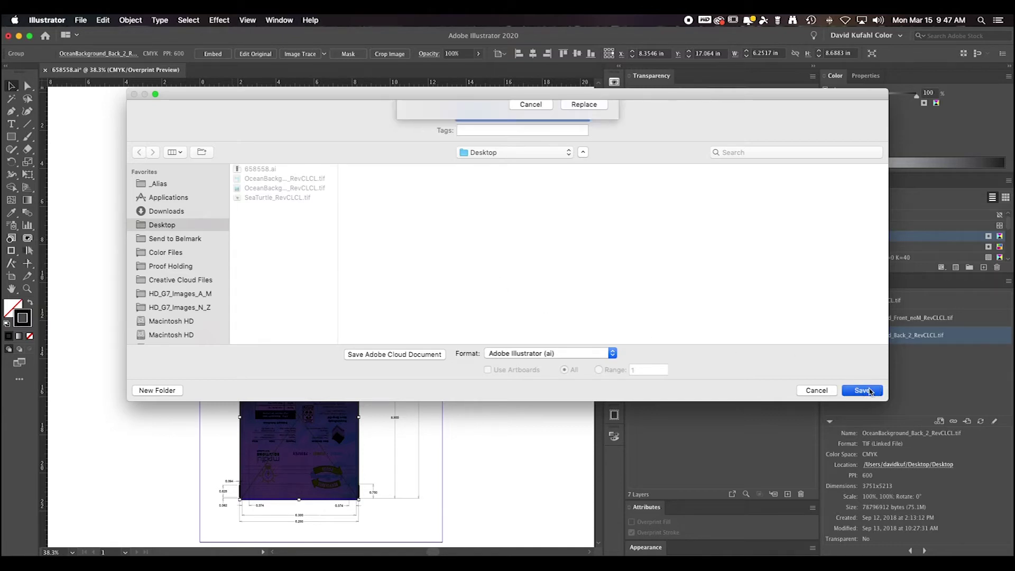
pyautogui.click(591, 165)
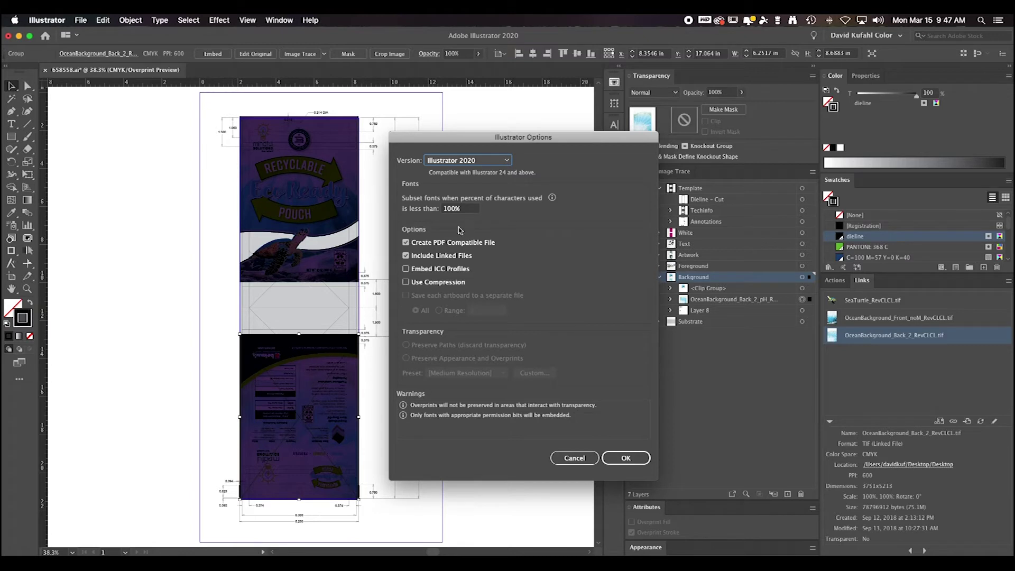
# Keep PDF compatibility and Include Linked Files checked, and confirm the Illustrator 2020 save
pyautogui.click(406, 242)
pyautogui.click(406, 243)
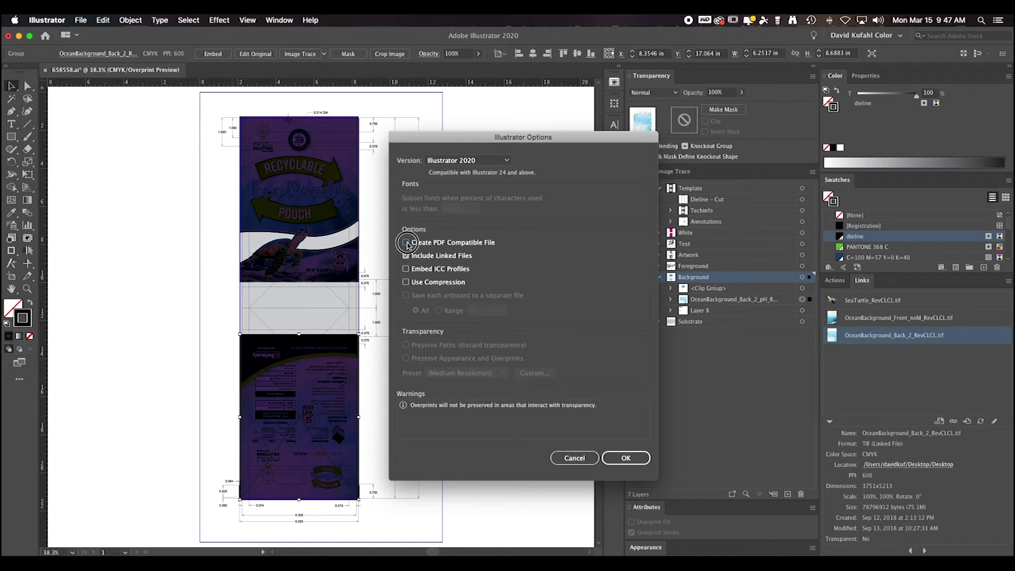
pyautogui.click(406, 256)
pyautogui.click(406, 257)
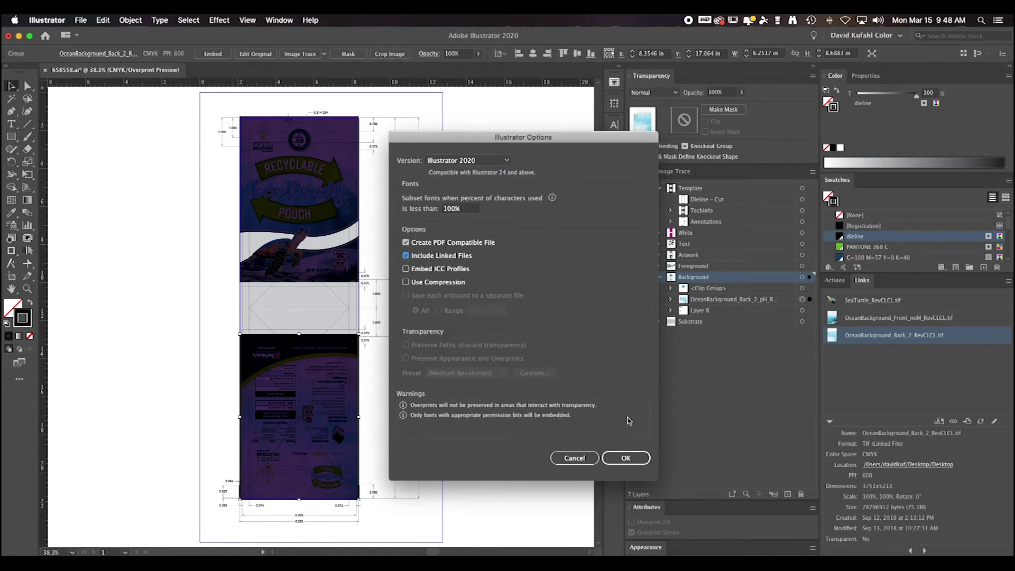
pyautogui.click(629, 458)
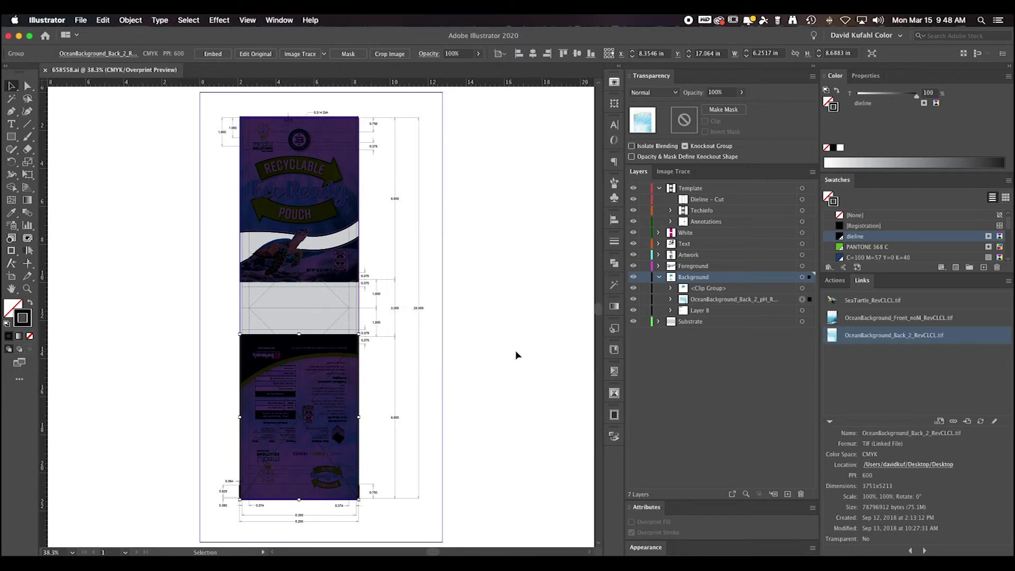
# Package the artwork into 658558_Folder in Send to Belmark with links, fonts and report
pyautogui.click(81, 22)
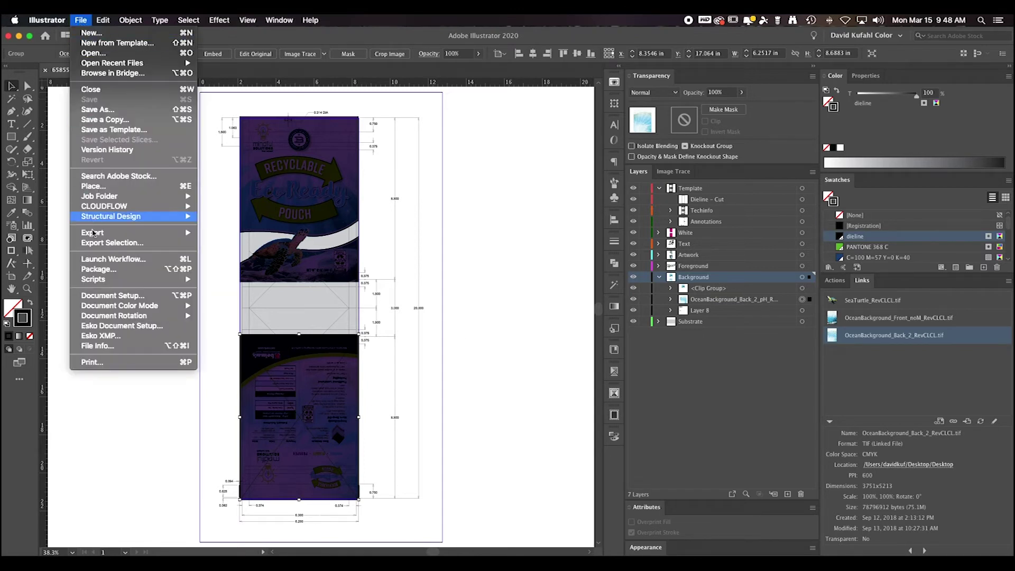
pyautogui.click(102, 271)
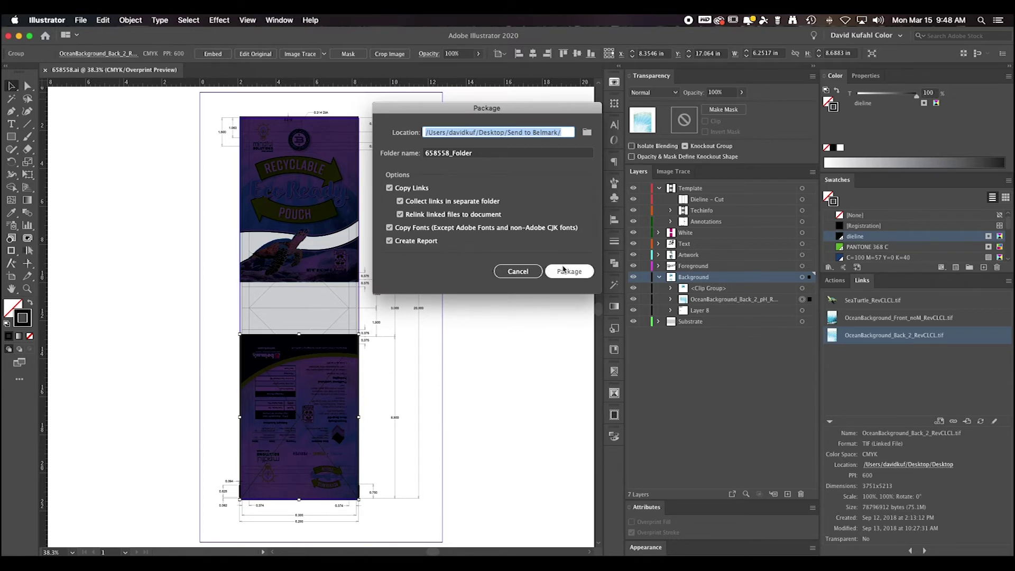
pyautogui.click(567, 272)
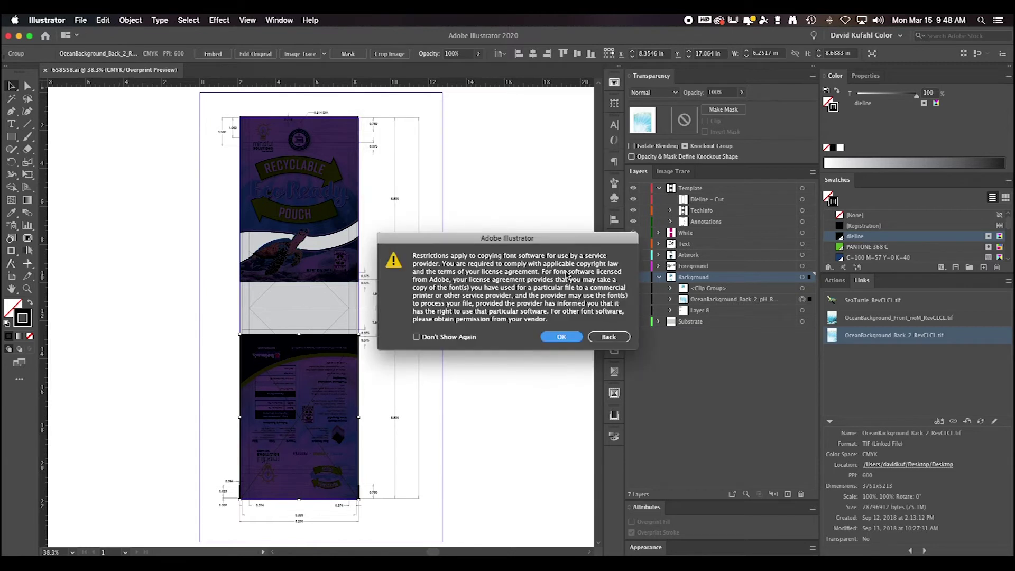
# Accept the font licensing warning and reveal the finished 658558_Folder package
pyautogui.click(564, 338)
pyautogui.click(563, 337)
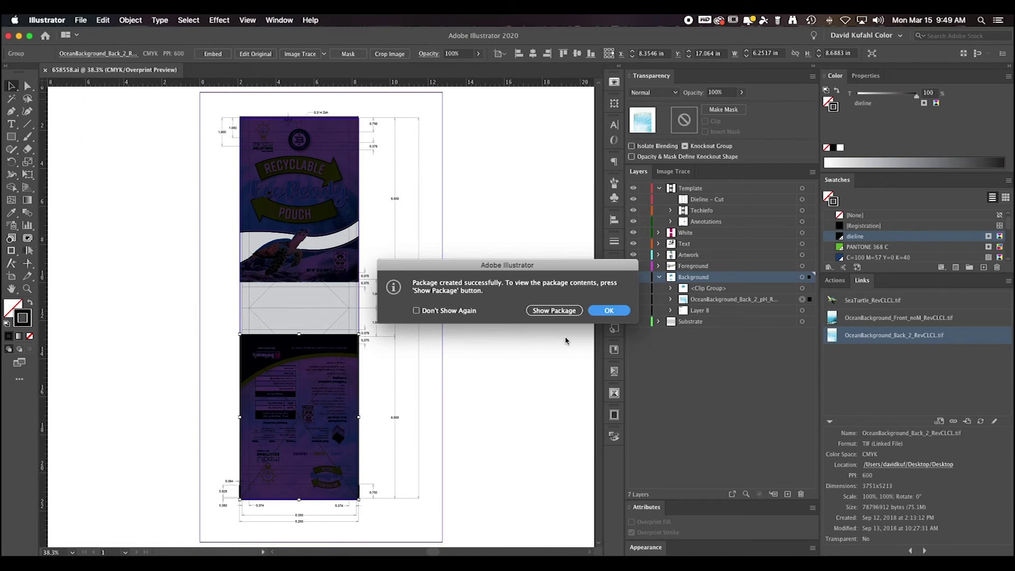
pyautogui.click(555, 312)
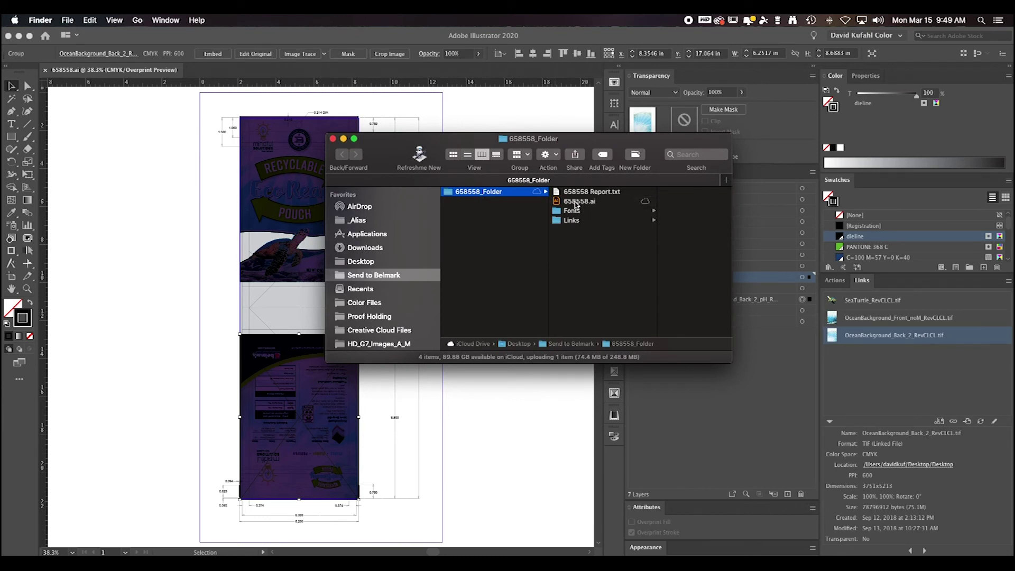
# Inspect the package's Fonts folder and its Links folder holding three TIF images
pyautogui.click(575, 211)
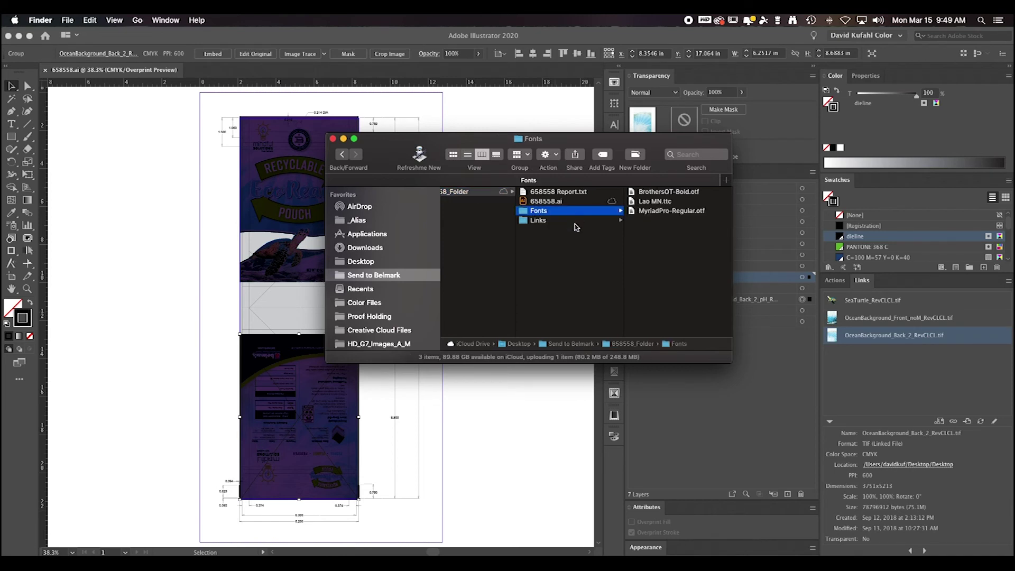
pyautogui.click(577, 221)
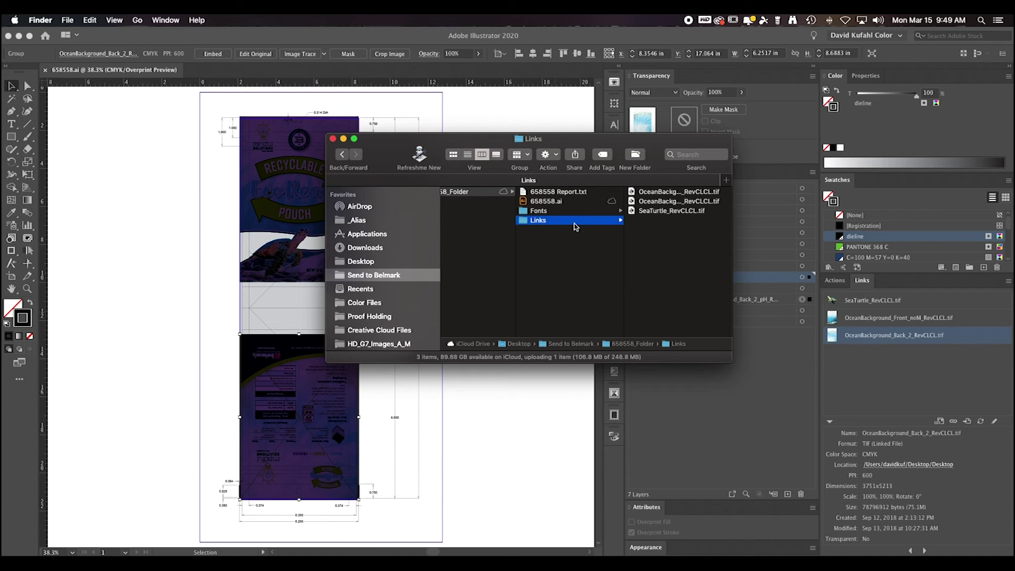
pyautogui.hscroll(-2, 481, 203)
pyautogui.rightClick(478, 195)
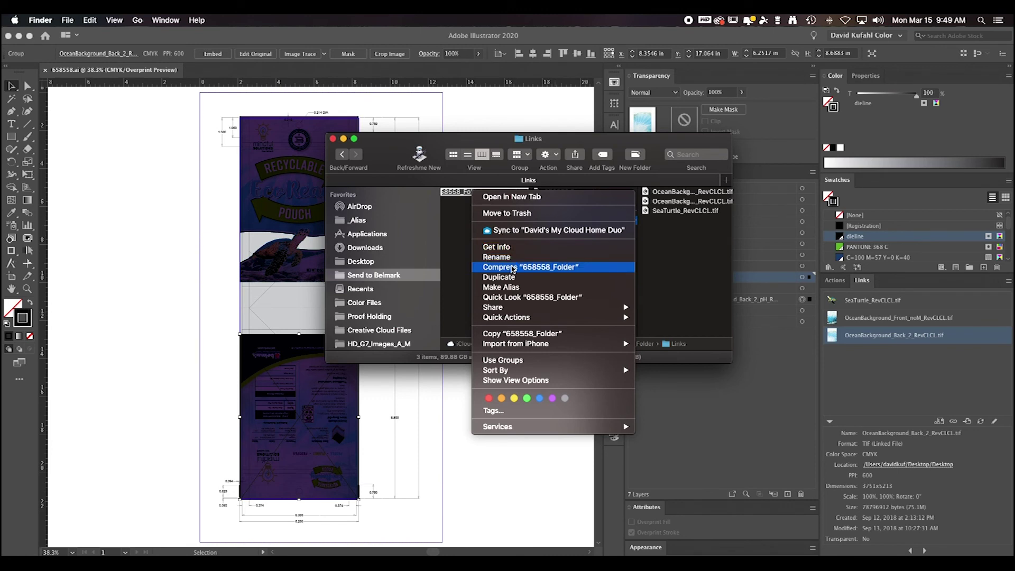
# Compress 658558_Folder into 658558_Folder.zip and select the new archive
pyautogui.click(513, 267)
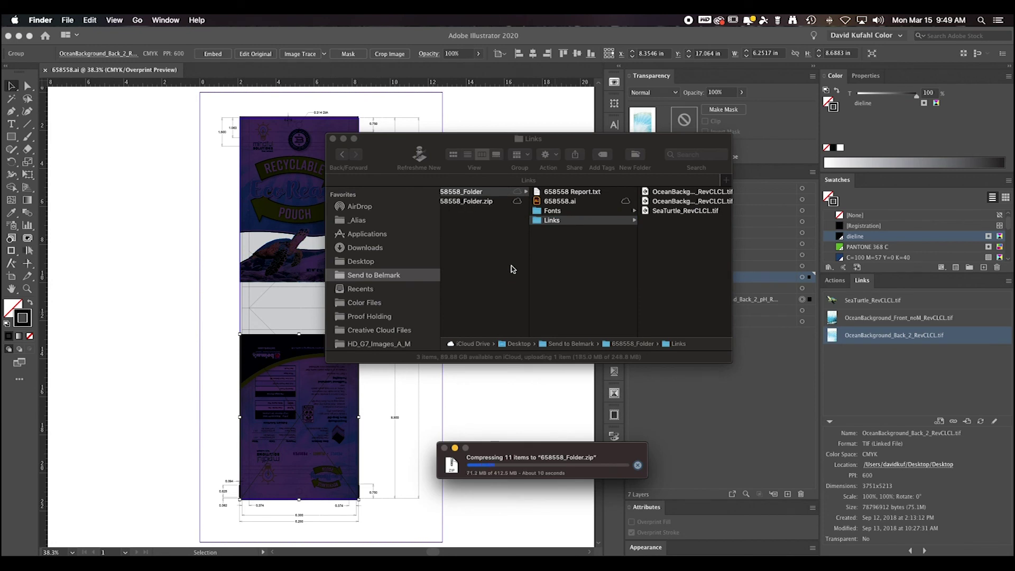
pyautogui.hscroll(-3, 511, 269)
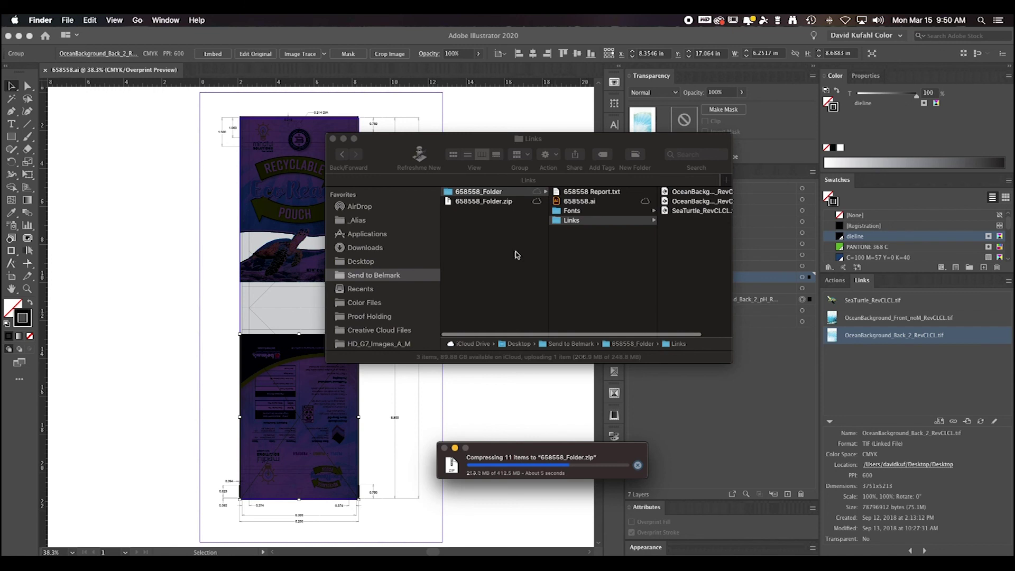
pyautogui.click(477, 203)
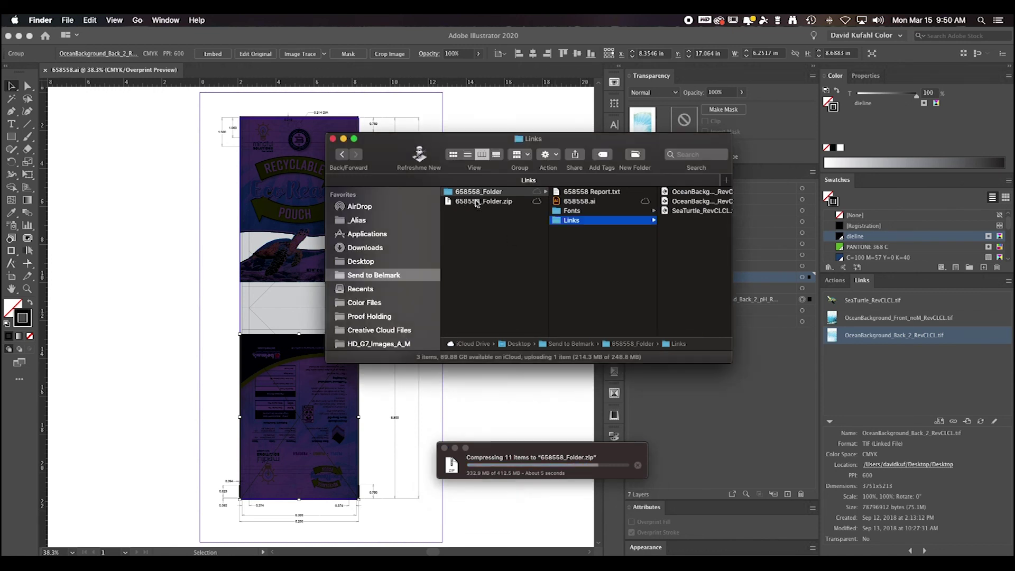
pyautogui.click(478, 202)
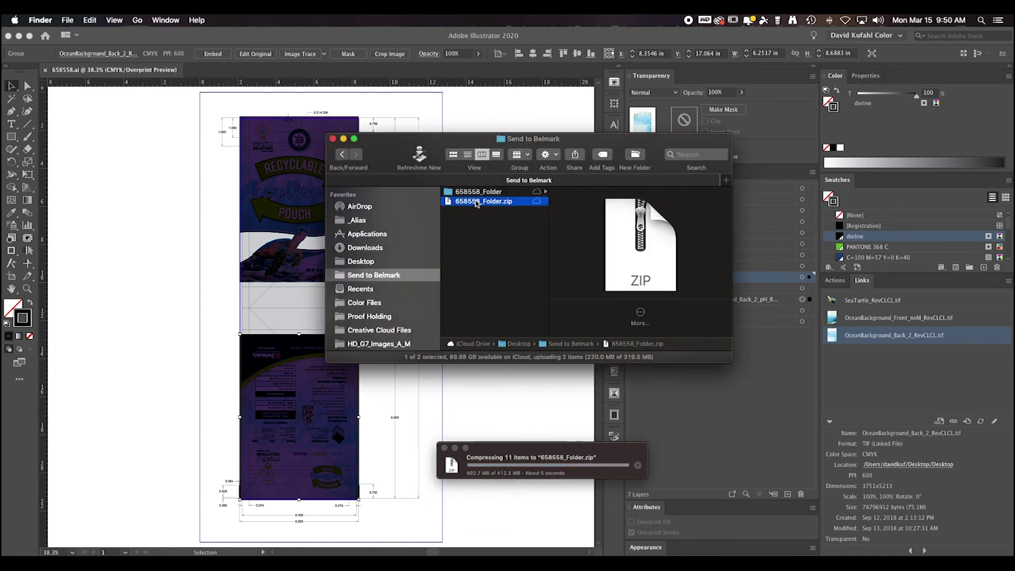